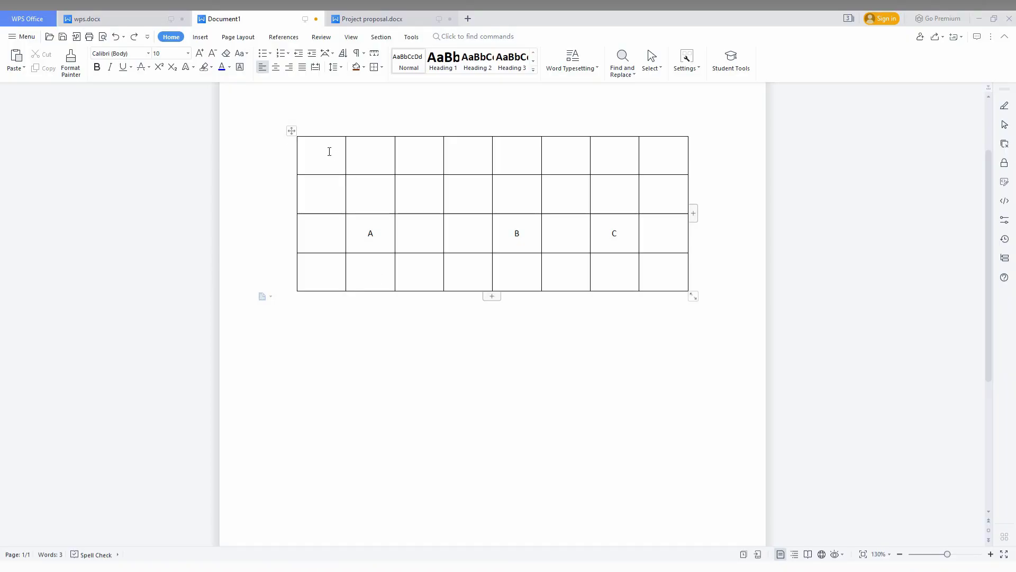
Apply an orange header table style to the first row, then select the second row
drag(329, 151, 663, 150)
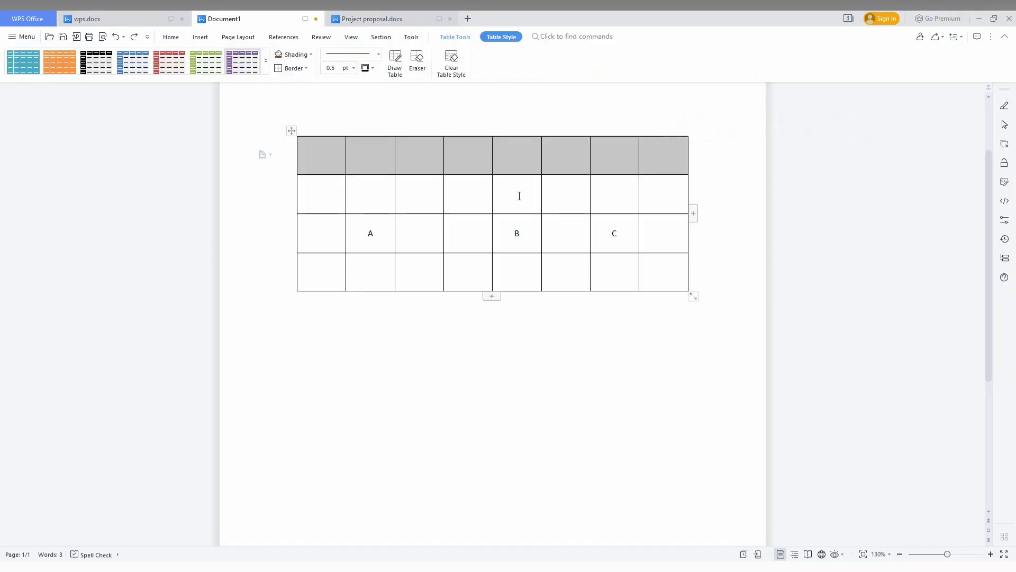
click(324, 397)
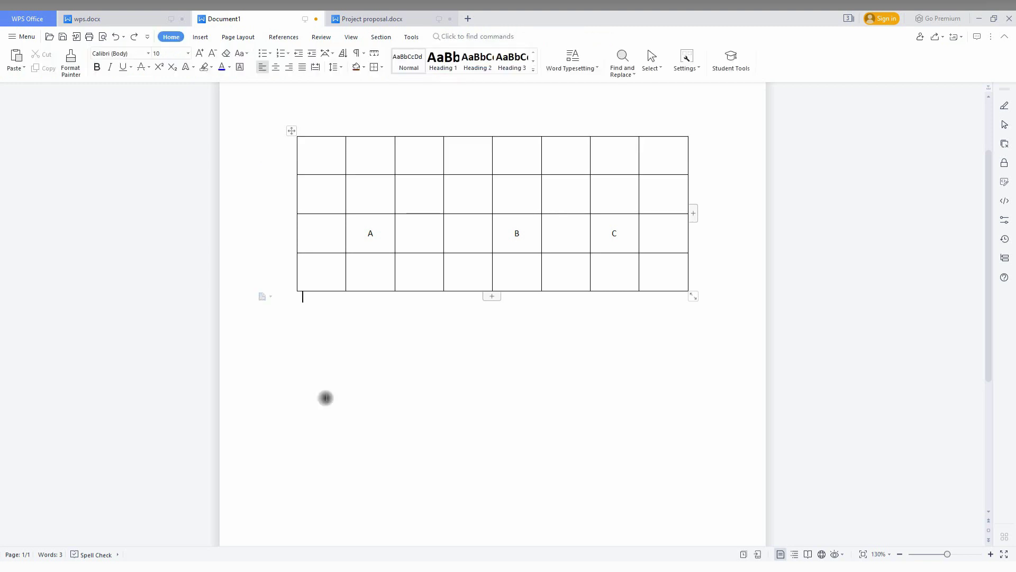
drag(318, 152, 652, 159)
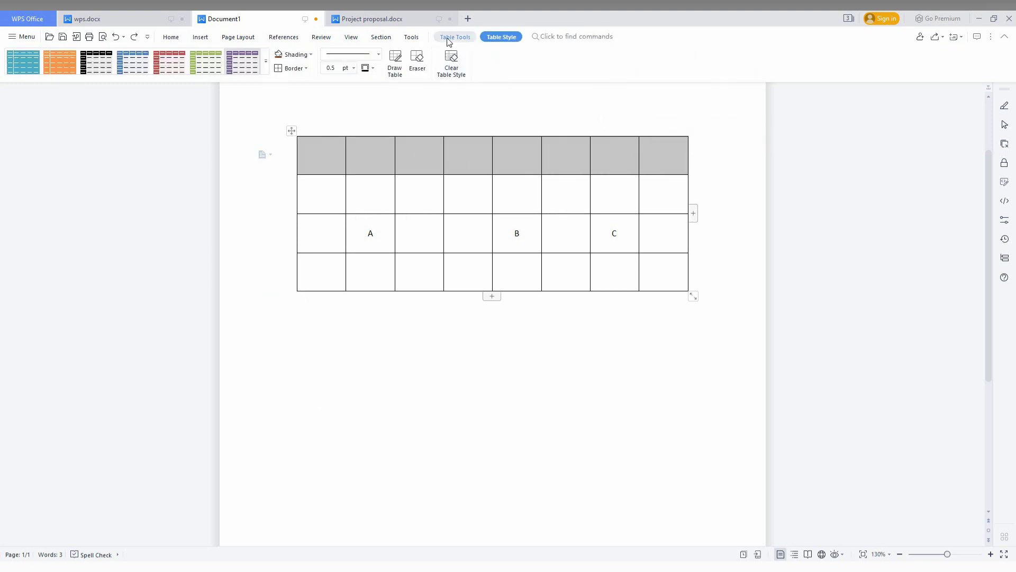
click(266, 70)
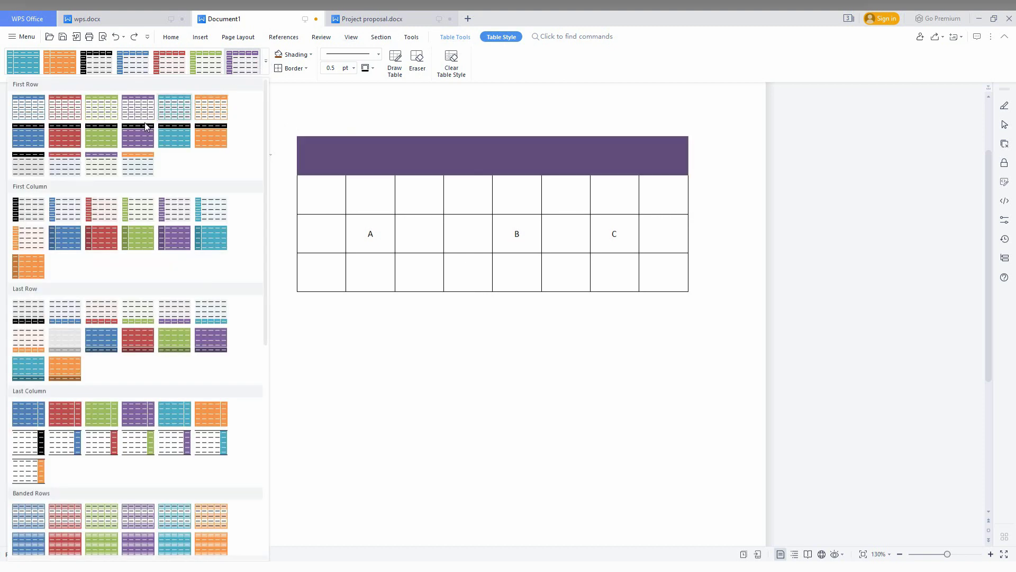
click(129, 173)
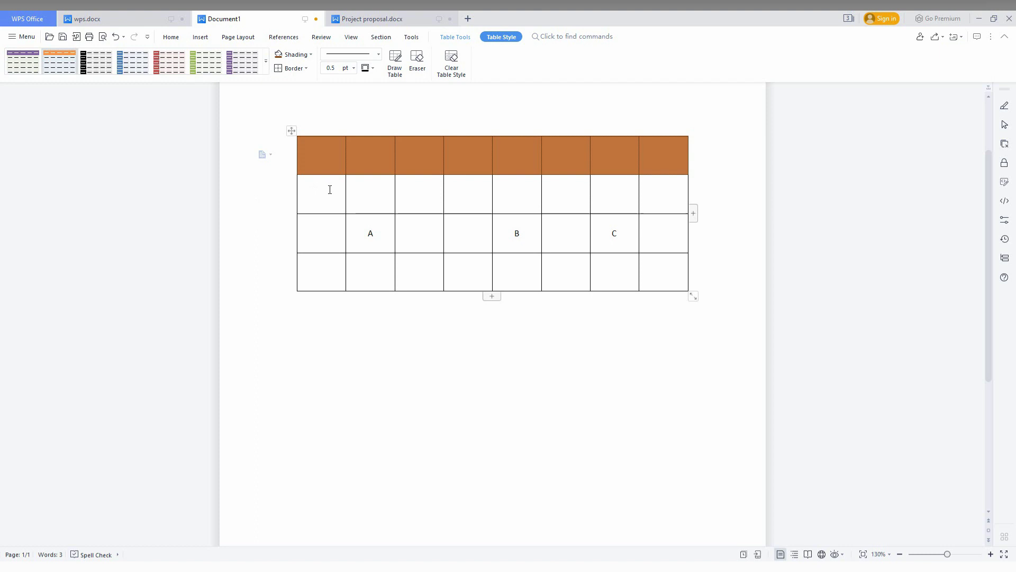
drag(331, 189, 678, 202)
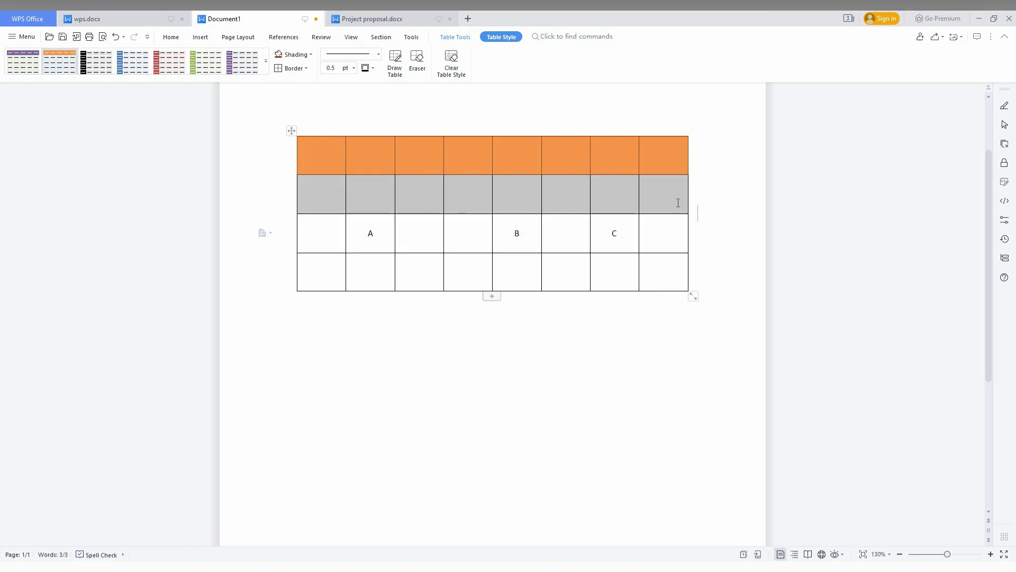
click(266, 61)
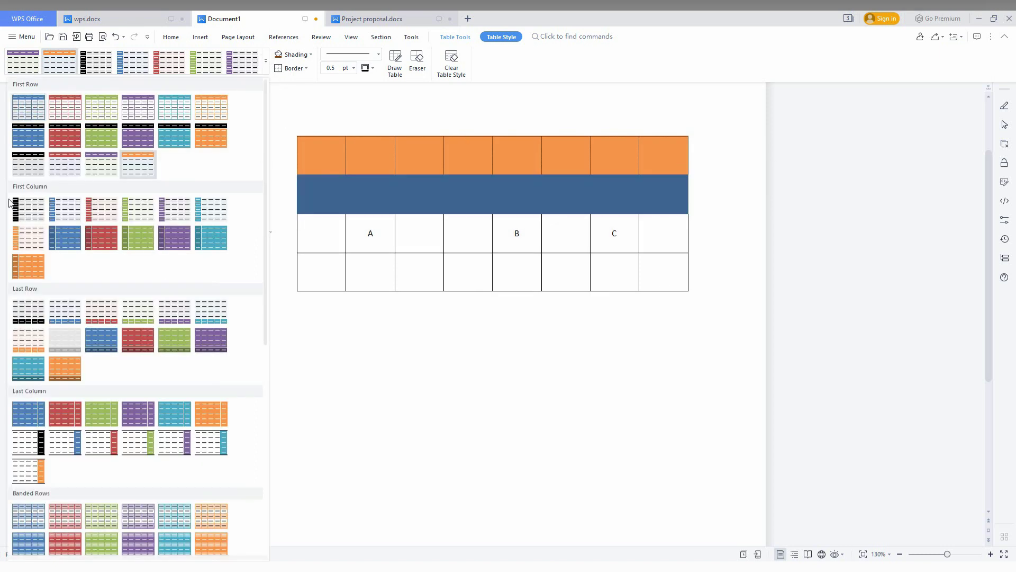
Shade the second row light blue and the third row green
click(311, 55)
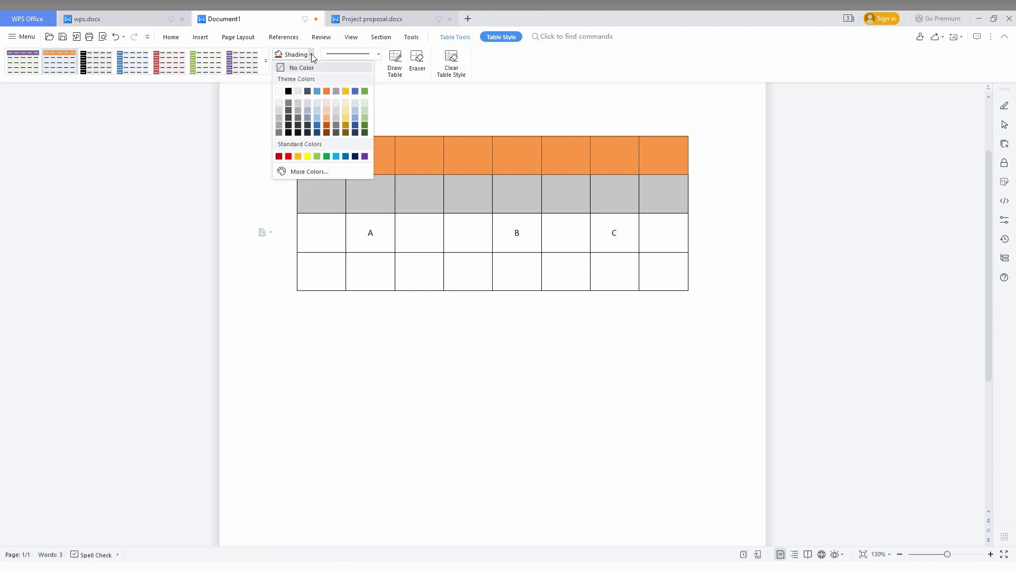
click(318, 117)
drag(347, 225, 661, 217)
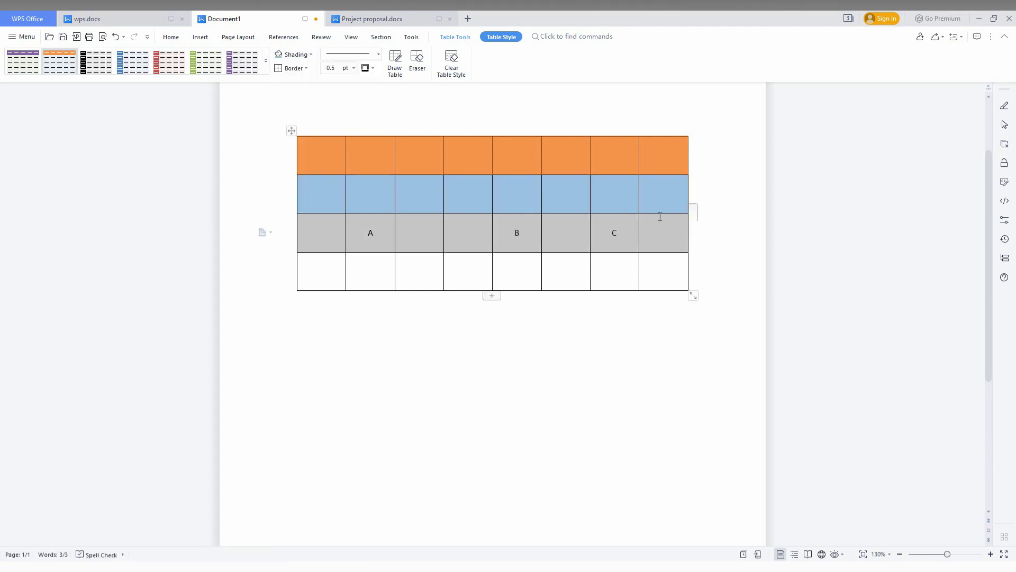
click(311, 55)
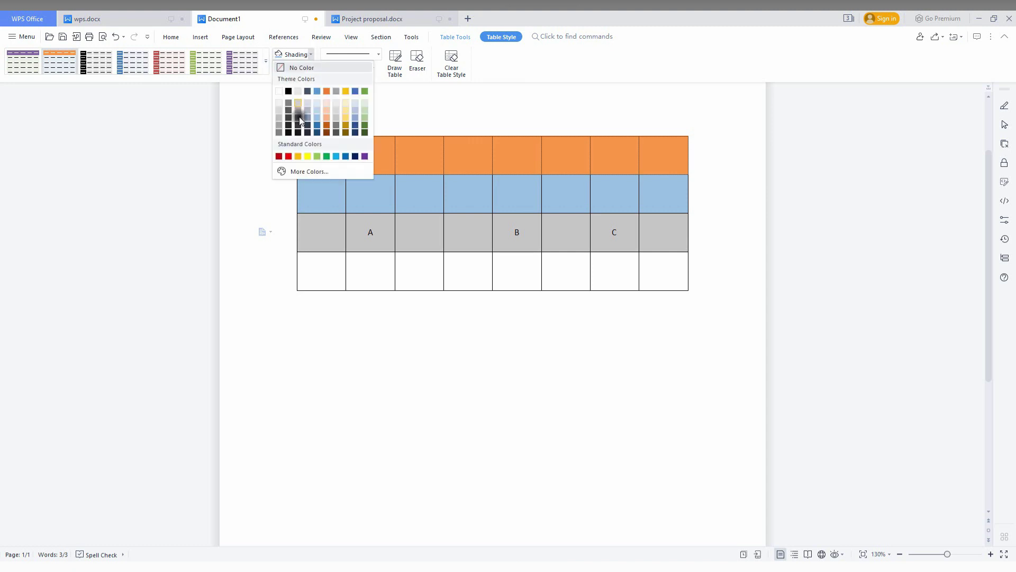
click(364, 117)
Select the fourth row and give it the same green shading
mouse_move(325, 259)
mouse_down()
mouse_move(652, 245)
mouse_move(667, 262)
mouse_up()
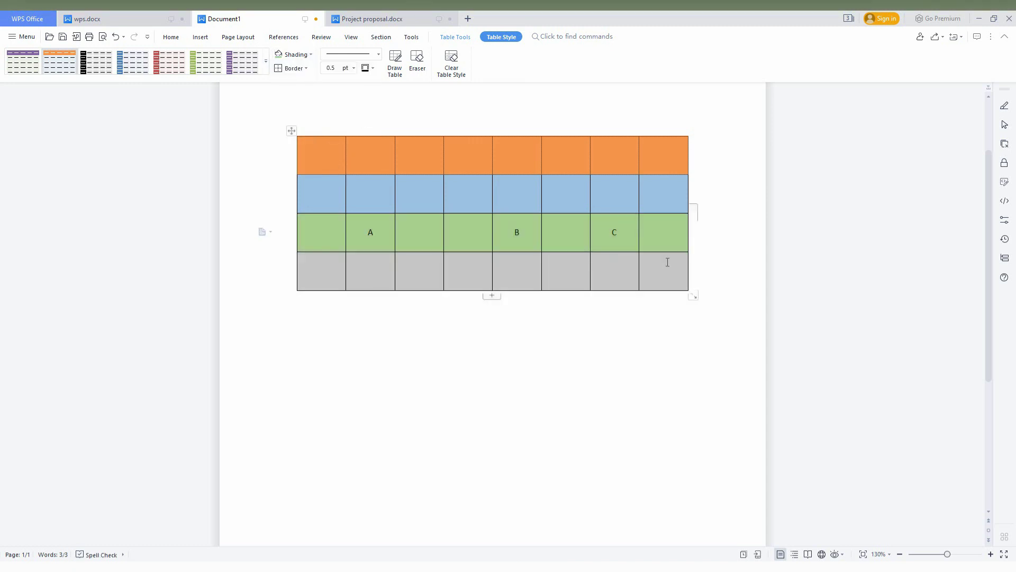
click(265, 62)
click(299, 55)
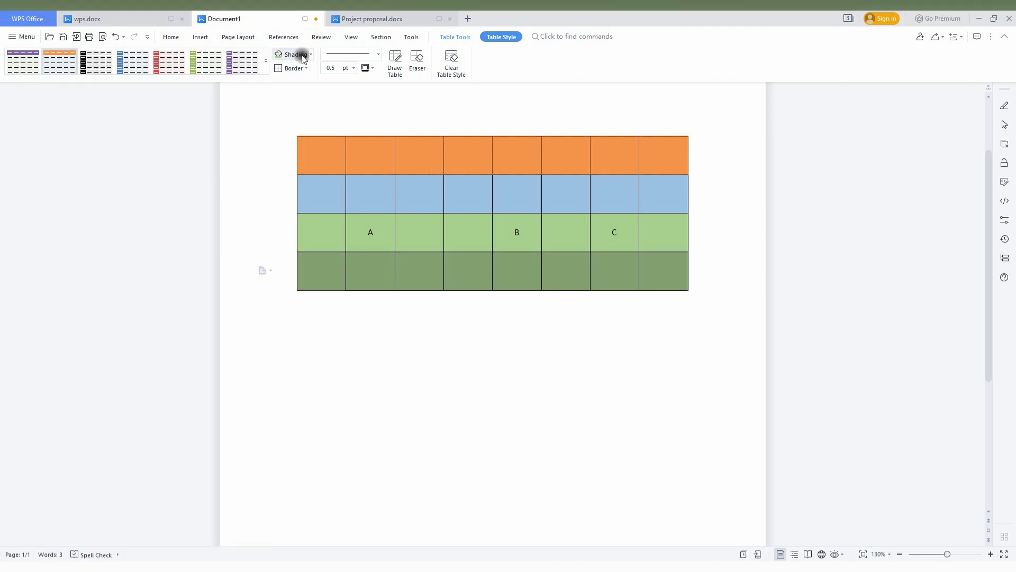
click(311, 55)
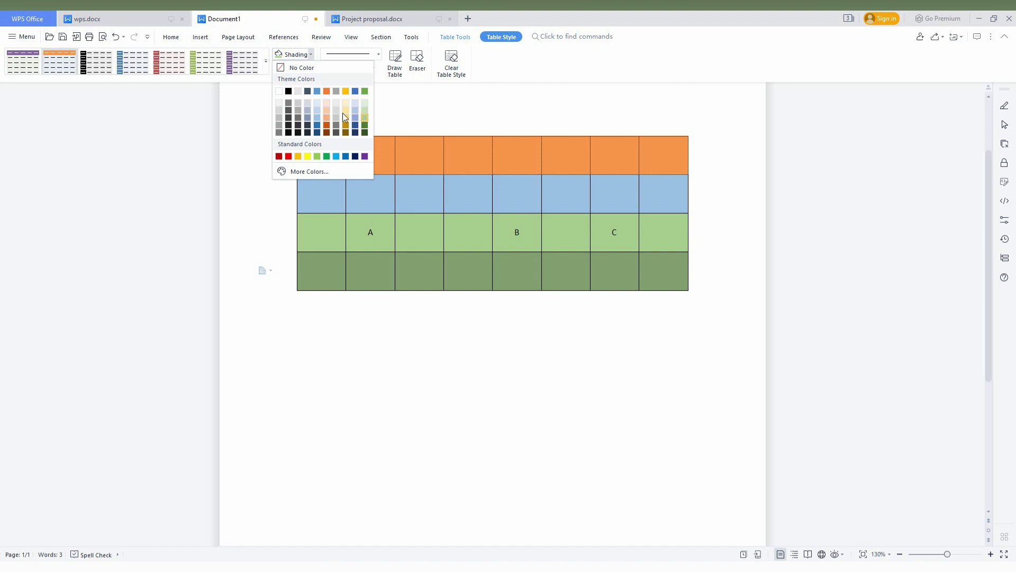
Shade the fourth row slate blue-grey and insert a new row below it
click(308, 110)
right_click(306, 265)
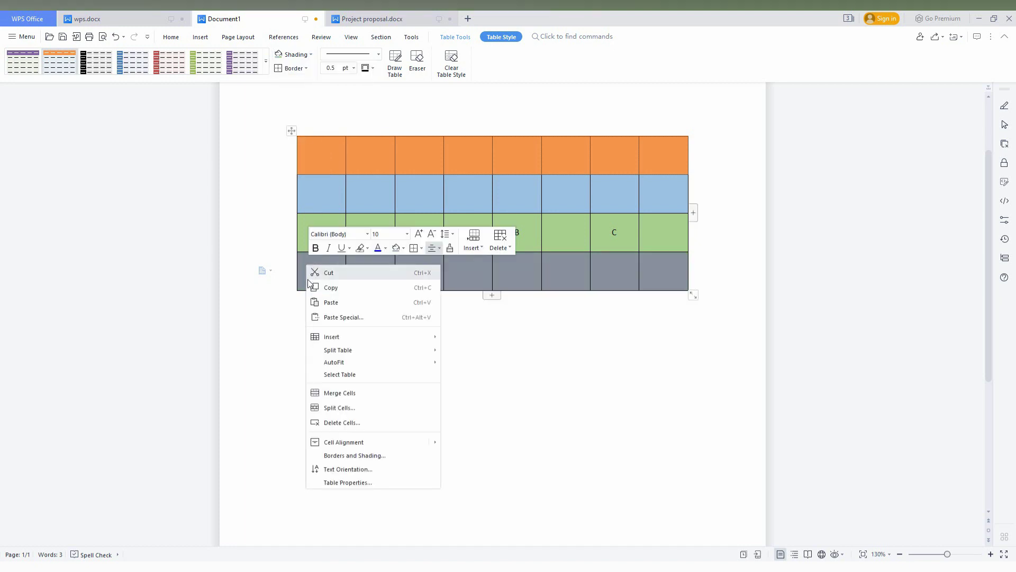
mouse_move(332, 334)
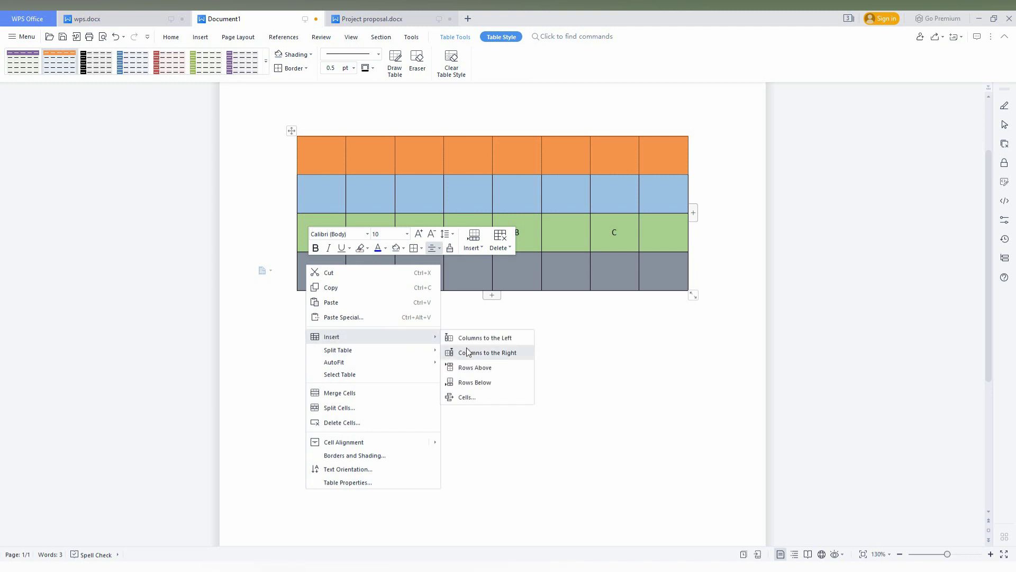
click(464, 382)
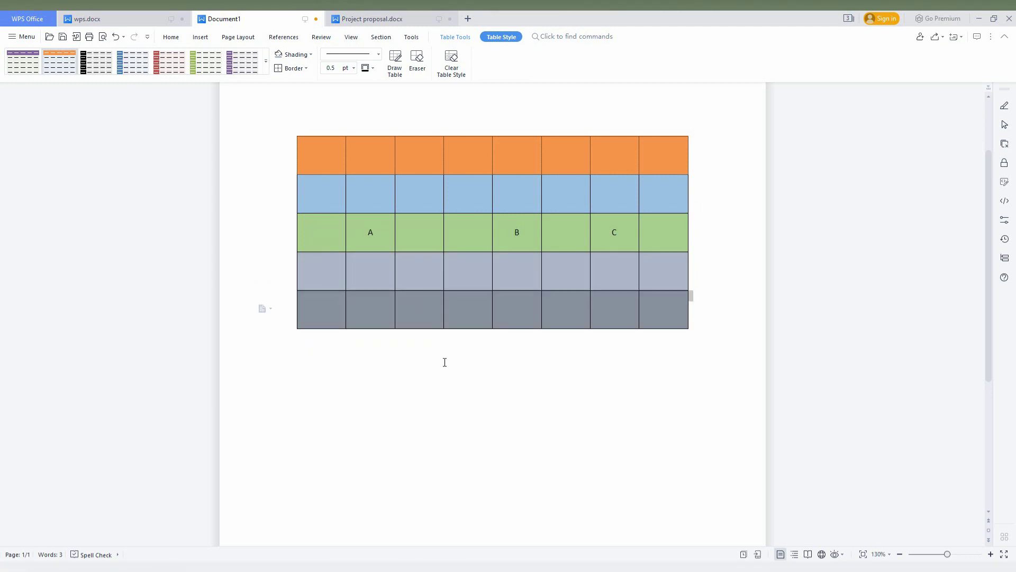
click(371, 473)
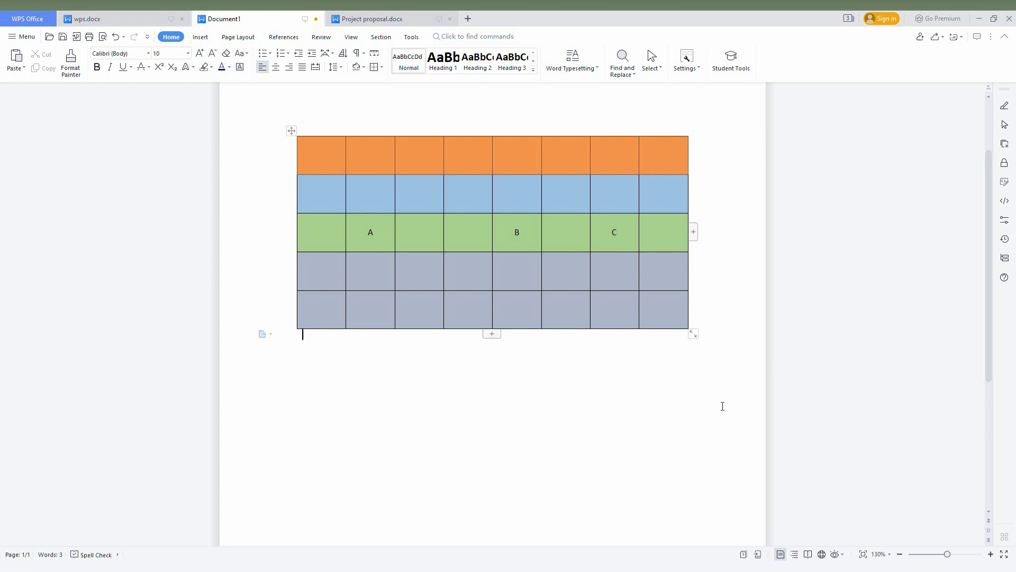
Select the whole table and apply a blue first-row-and-first-column preset style
click(307, 145)
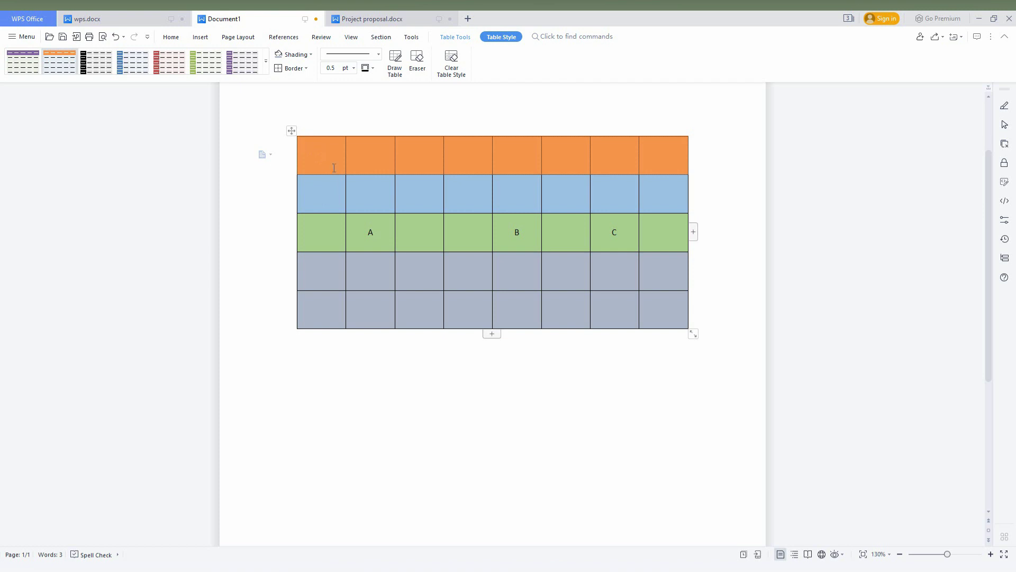
drag(334, 168, 667, 313)
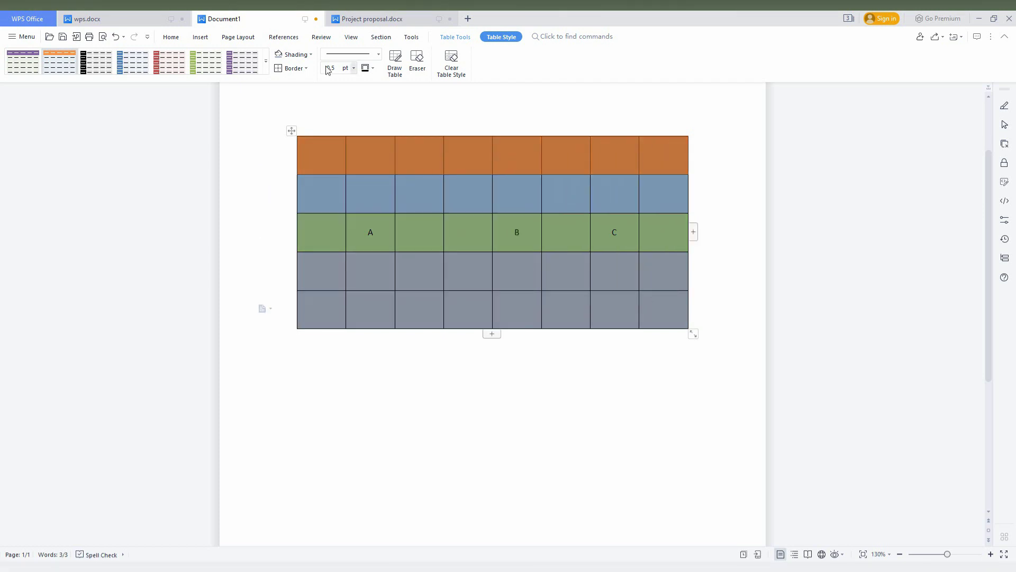
click(265, 68)
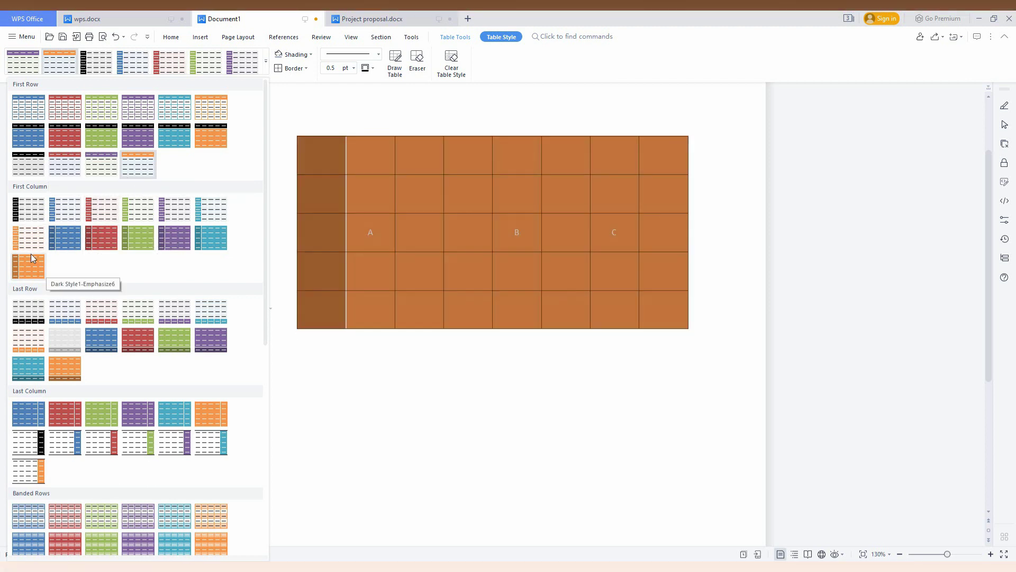
scroll(112, 283, down, 2)
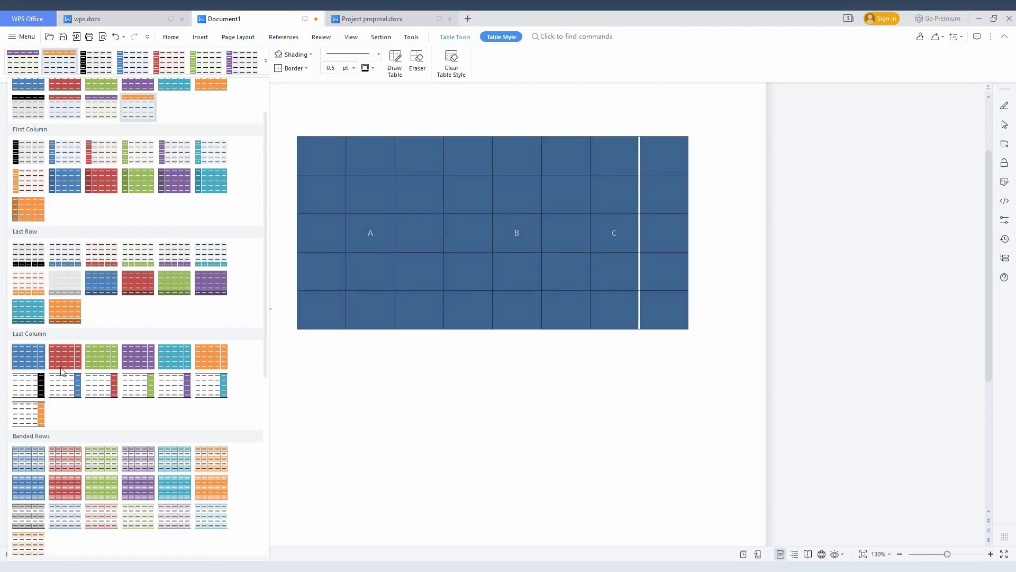
scroll(61, 371, down, 3)
scroll(87, 373, down, 2)
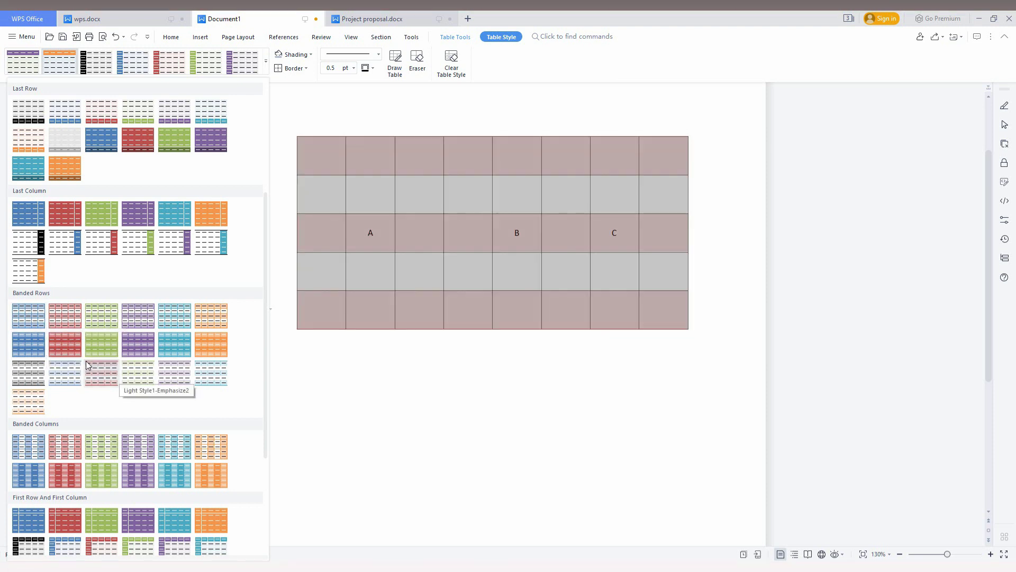
scroll(151, 371, down, 3)
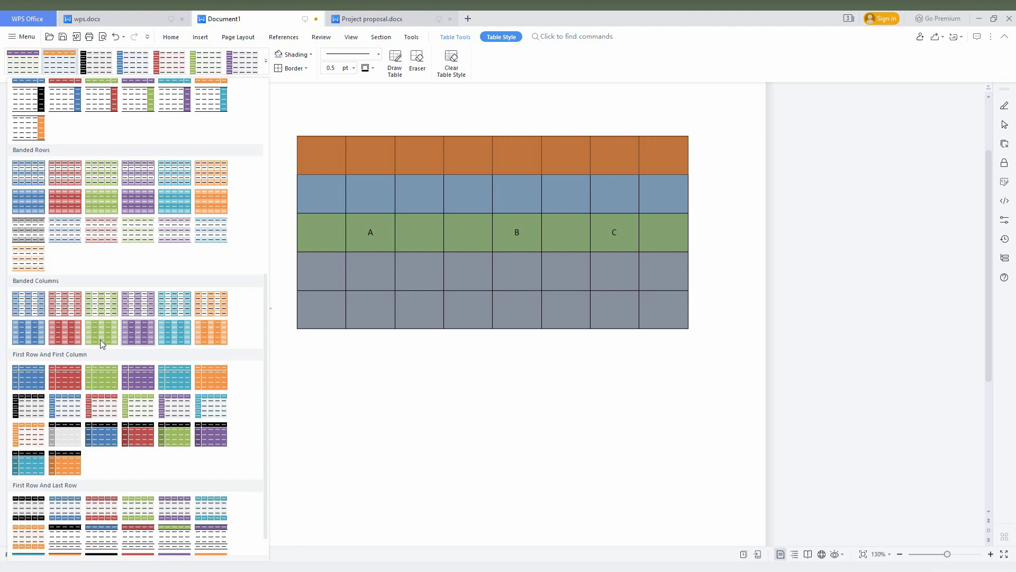
scroll(53, 336, down, 1)
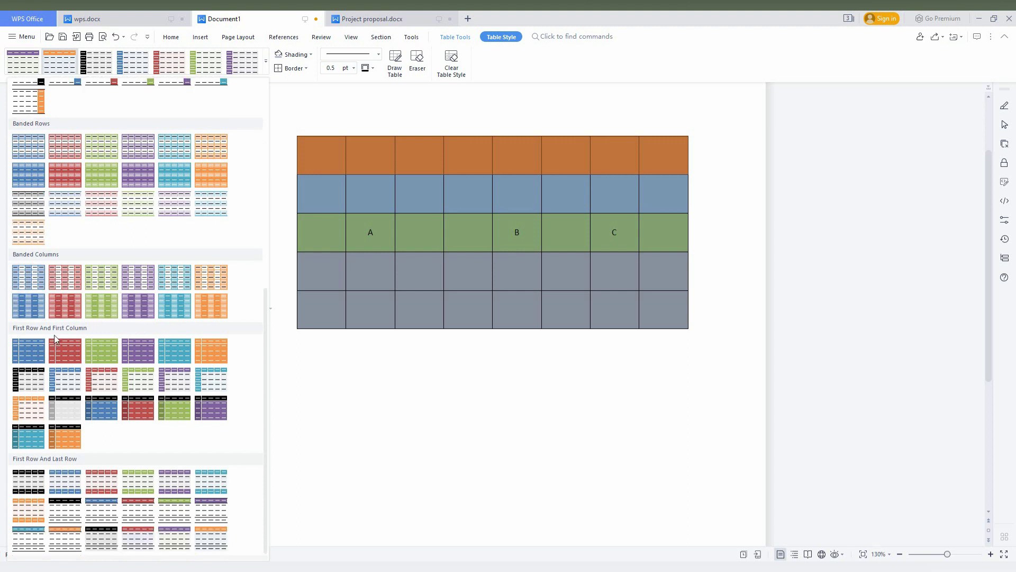
click(65, 386)
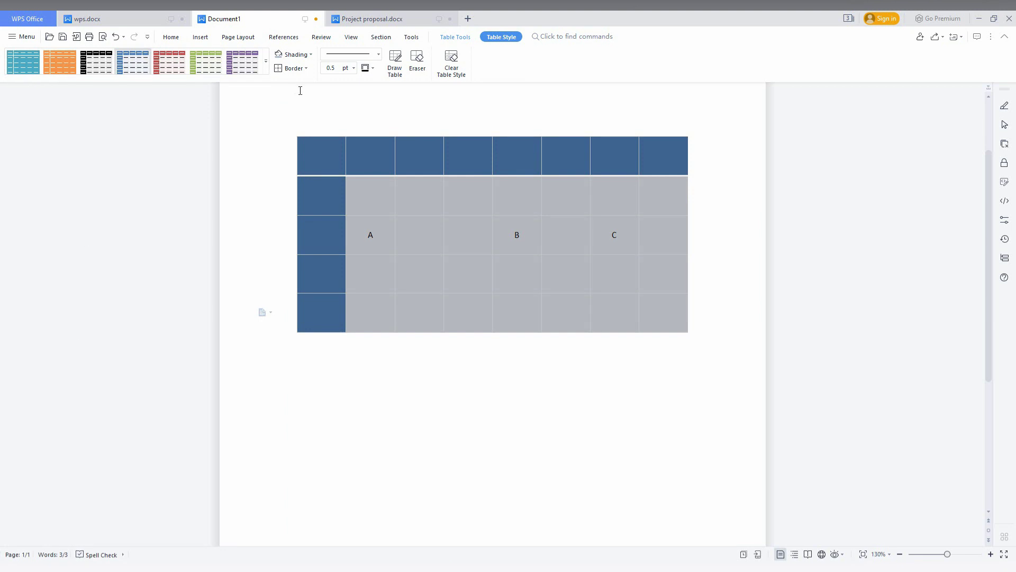
Switch the table to a black-header grey preset style
click(266, 61)
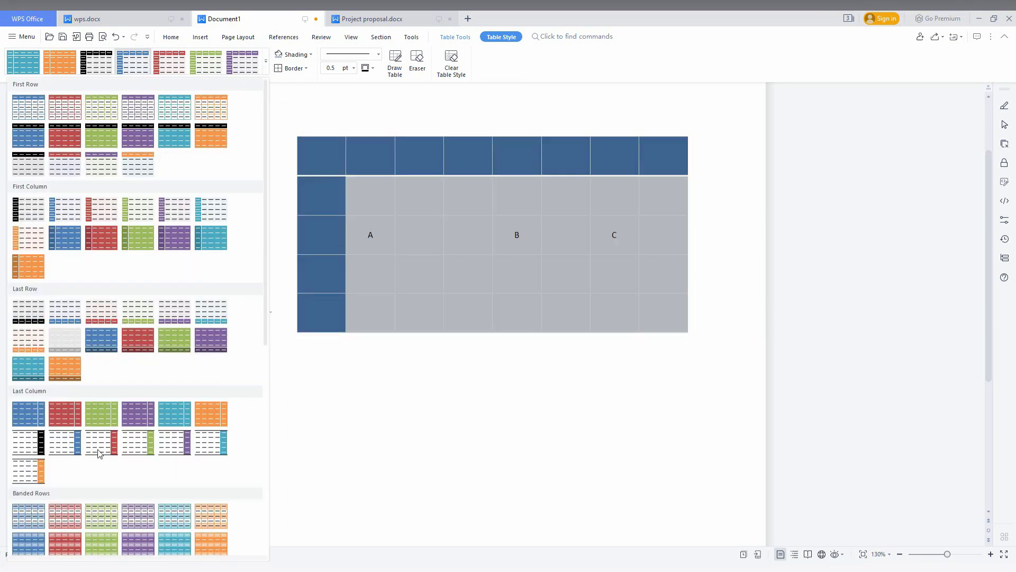
scroll(106, 452, down, 1)
scroll(108, 449, down, 6)
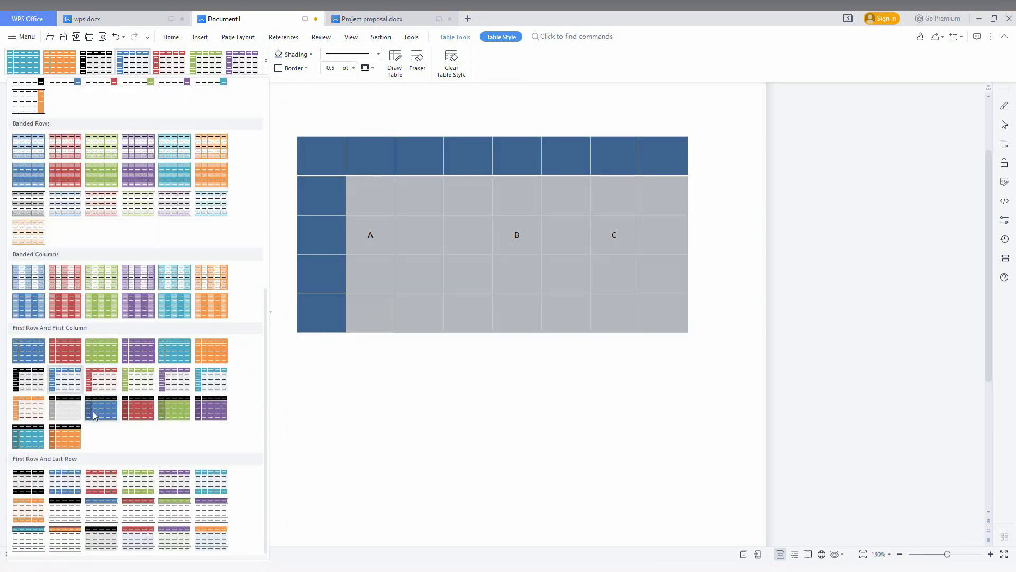
click(60, 414)
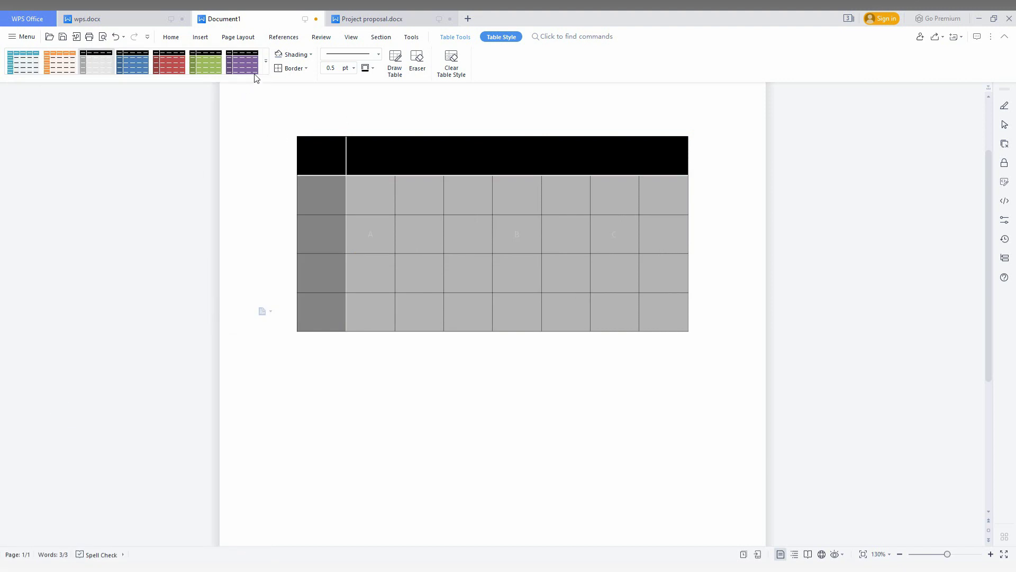
Apply the blue First Row And Last Row preset table style
click(266, 63)
scroll(148, 371, down, 5)
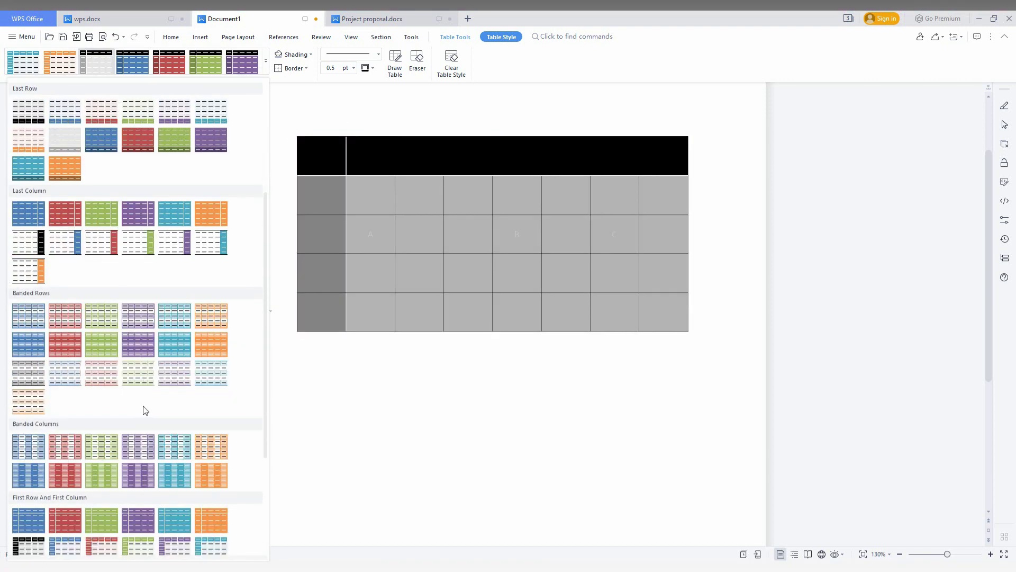
scroll(144, 408, down, 4)
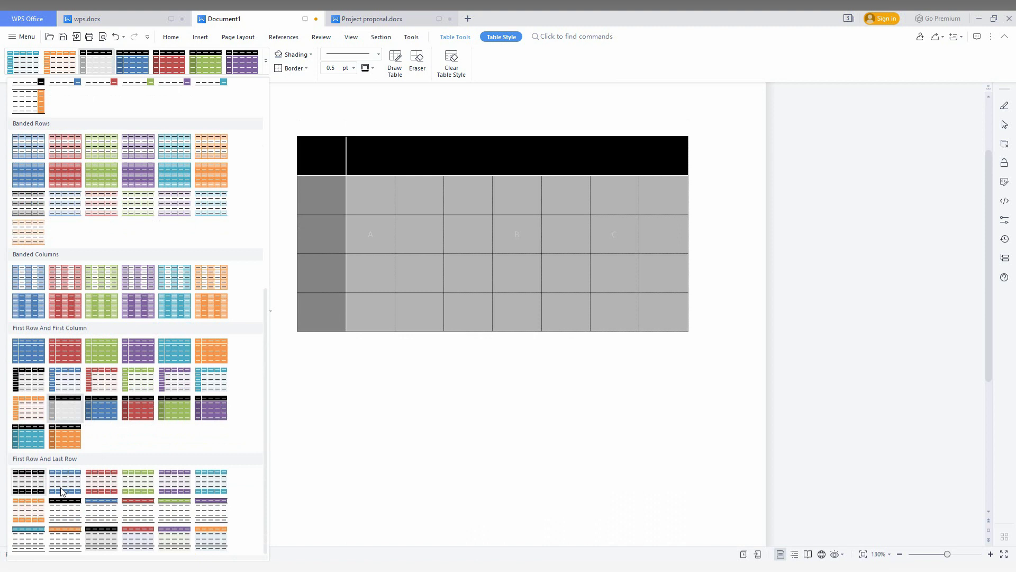
click(63, 483)
Shade row 2 light blue and row 3 dark grey
click(284, 155)
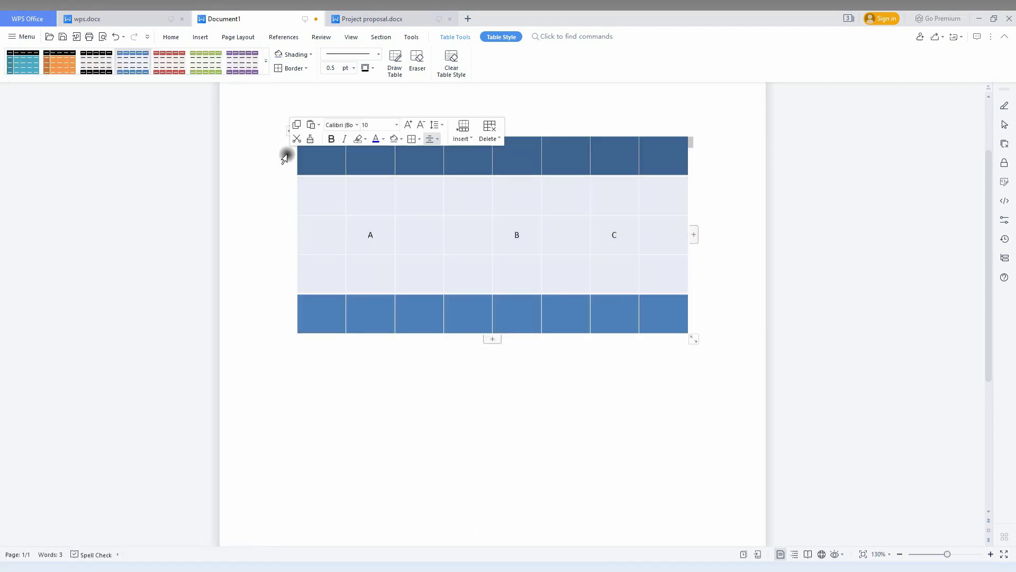
drag(321, 195, 642, 198)
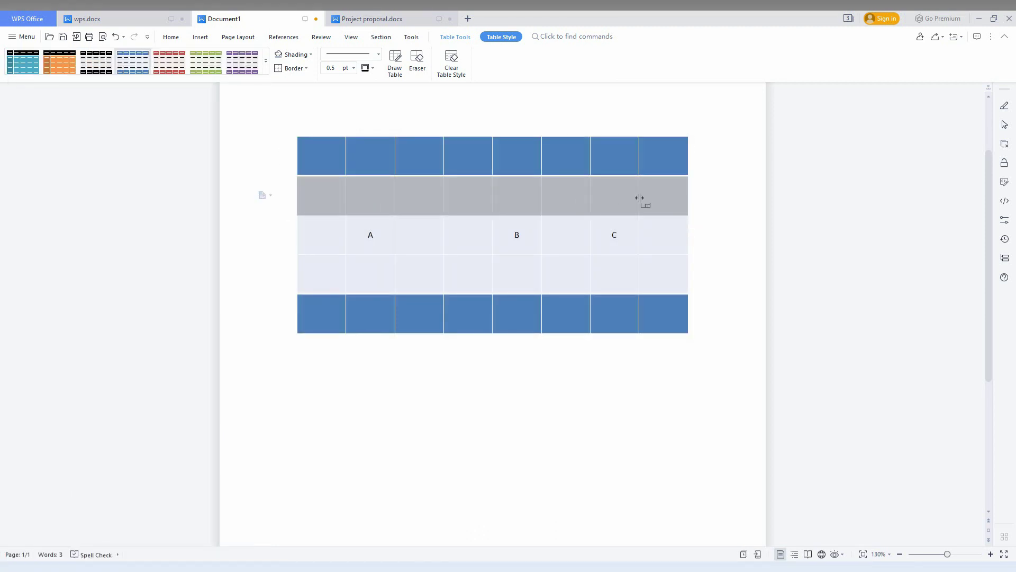
click(309, 55)
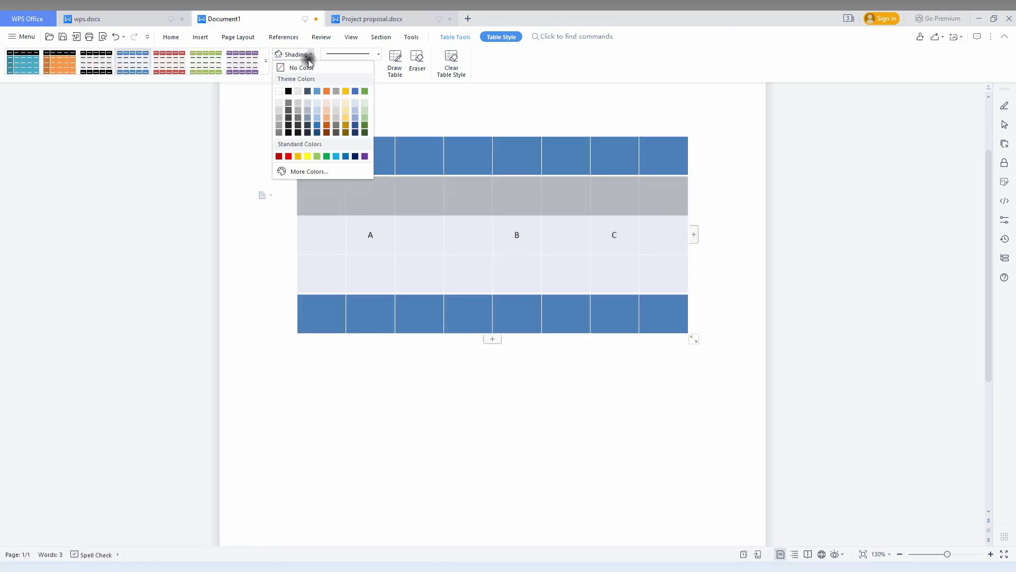
click(317, 110)
drag(332, 233, 664, 235)
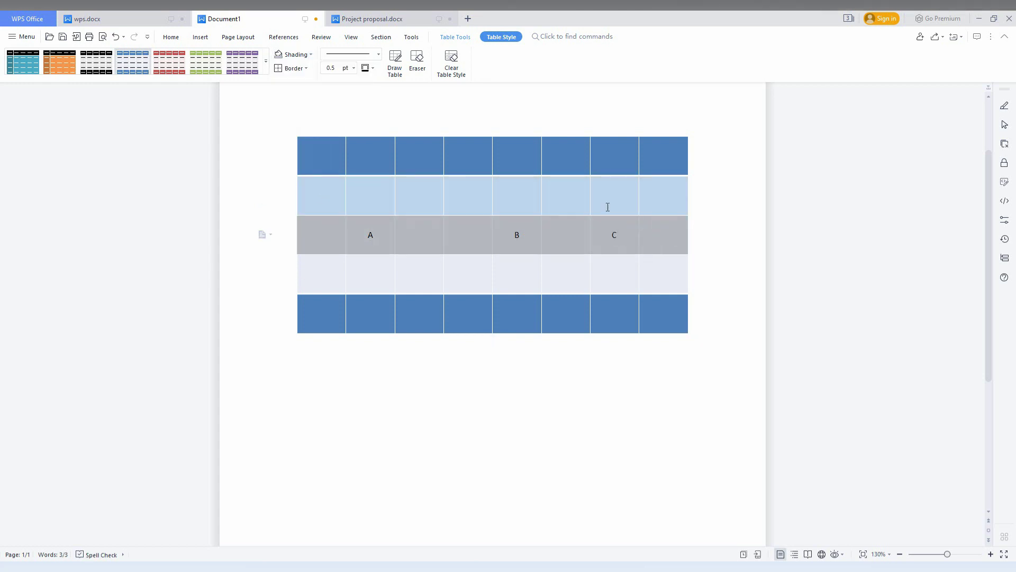
click(307, 55)
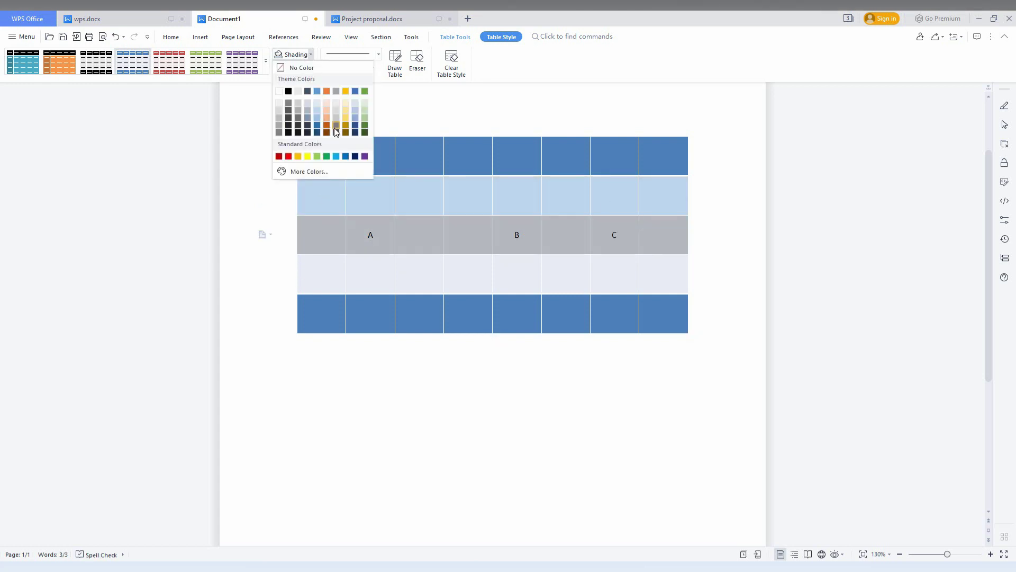
click(336, 125)
Shade row 4 dark green and row 5 light green
drag(327, 270, 649, 280)
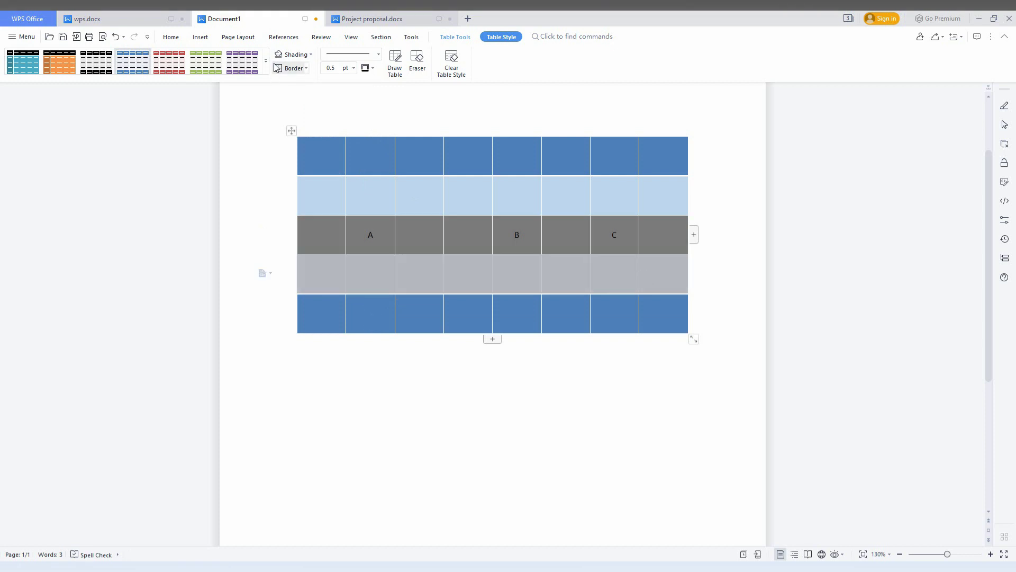
click(307, 54)
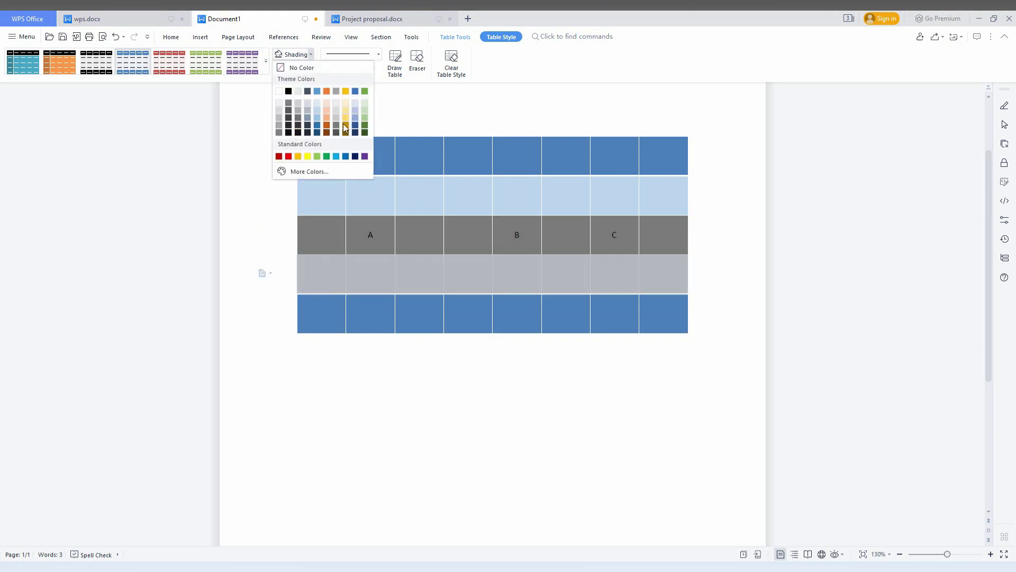
click(364, 127)
drag(318, 310, 661, 306)
click(309, 55)
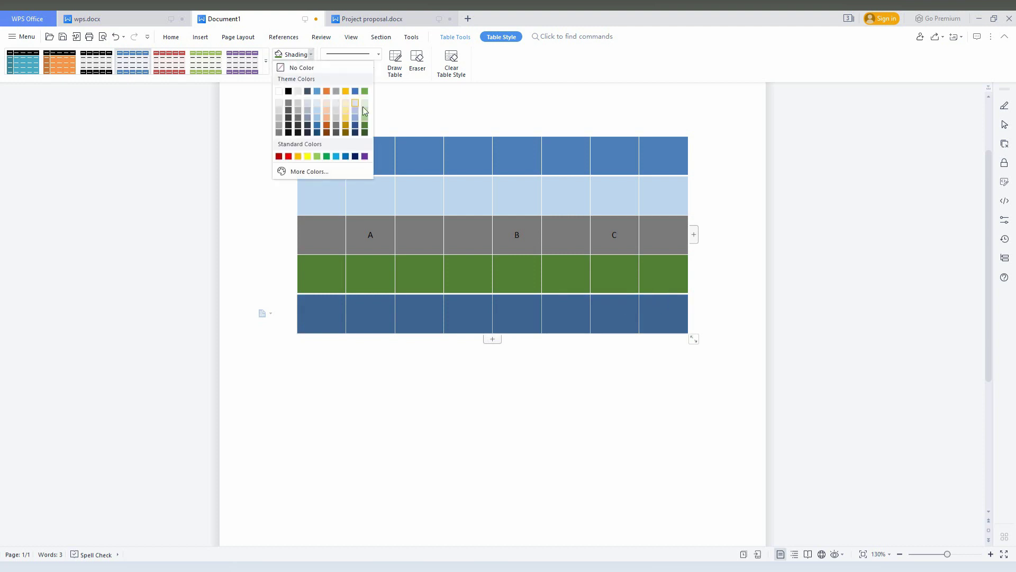
click(365, 111)
click(363, 377)
Shade the first seven cells of row 4 yellow
drag(329, 280, 636, 269)
click(265, 60)
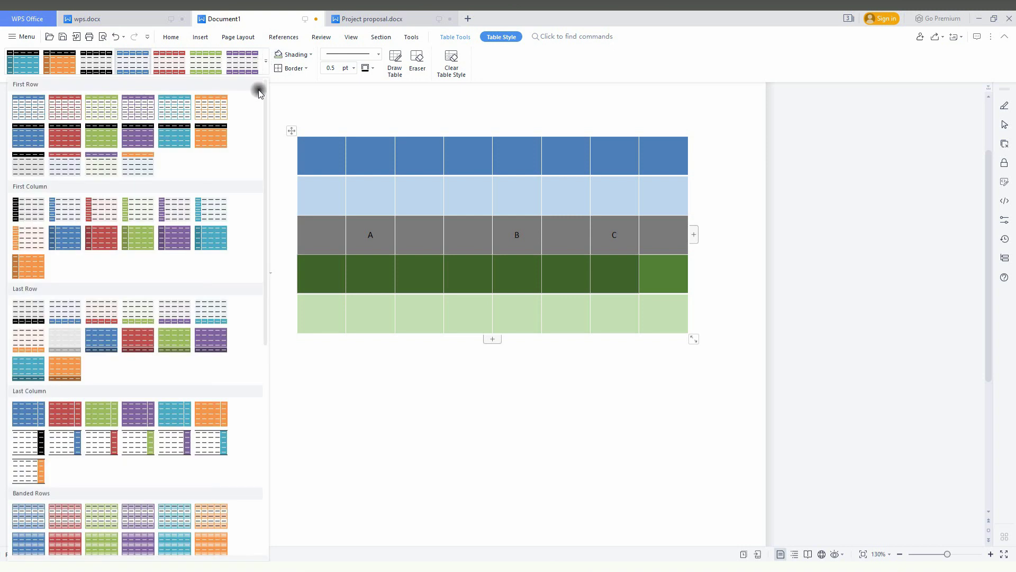
click(307, 55)
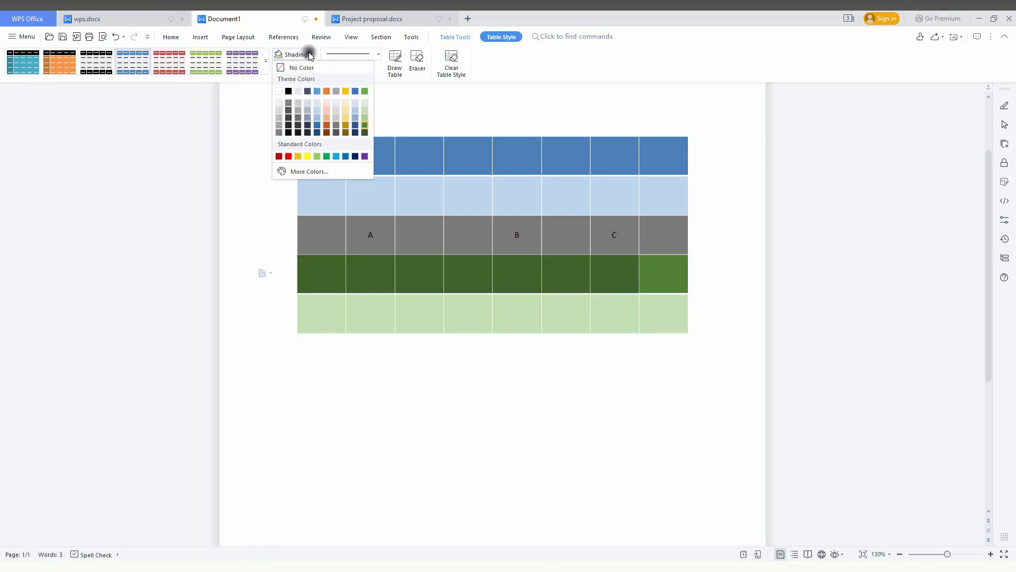
click(307, 156)
click(653, 271)
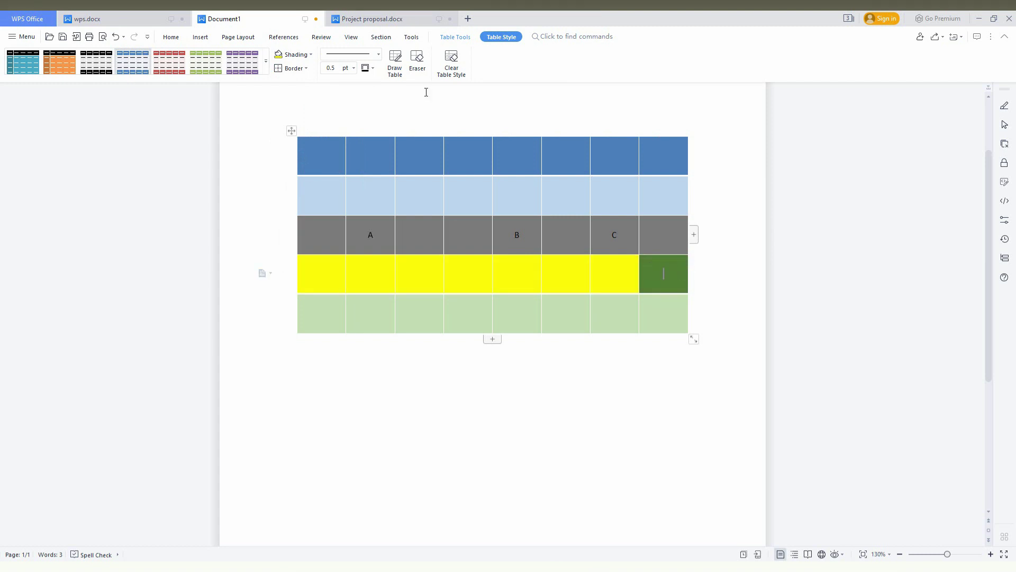
Shade row 4's last cell dark slate and row 2's fourth cell blue
click(311, 55)
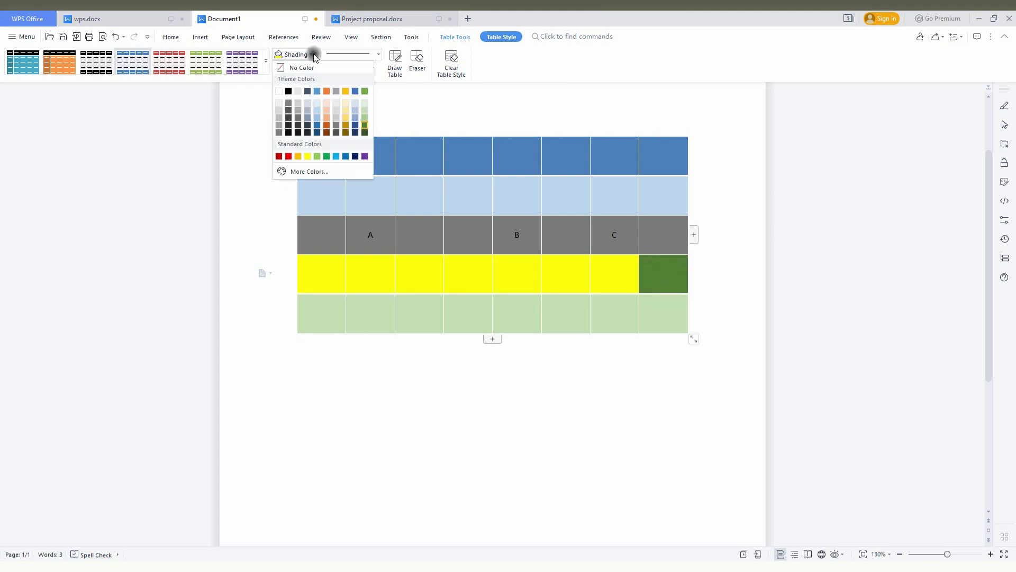
click(308, 91)
click(489, 191)
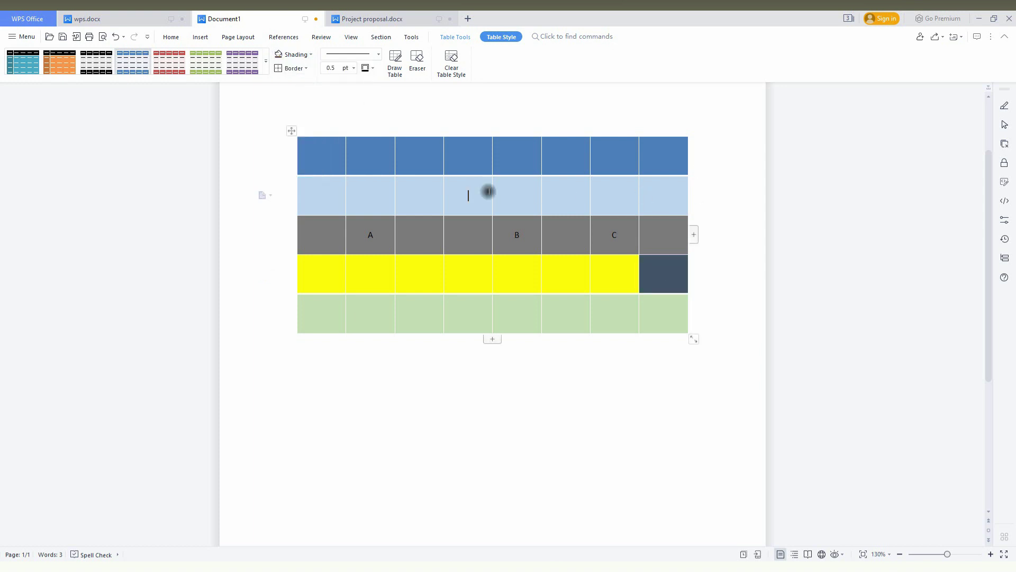
click(313, 56)
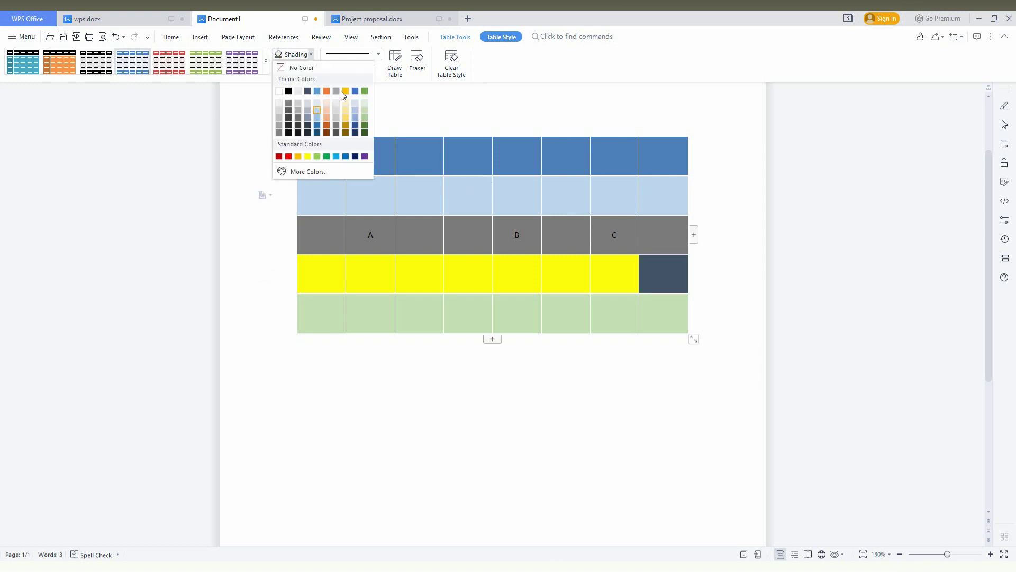
click(356, 91)
Shade row 2's first cell green and deselect the table
click(311, 195)
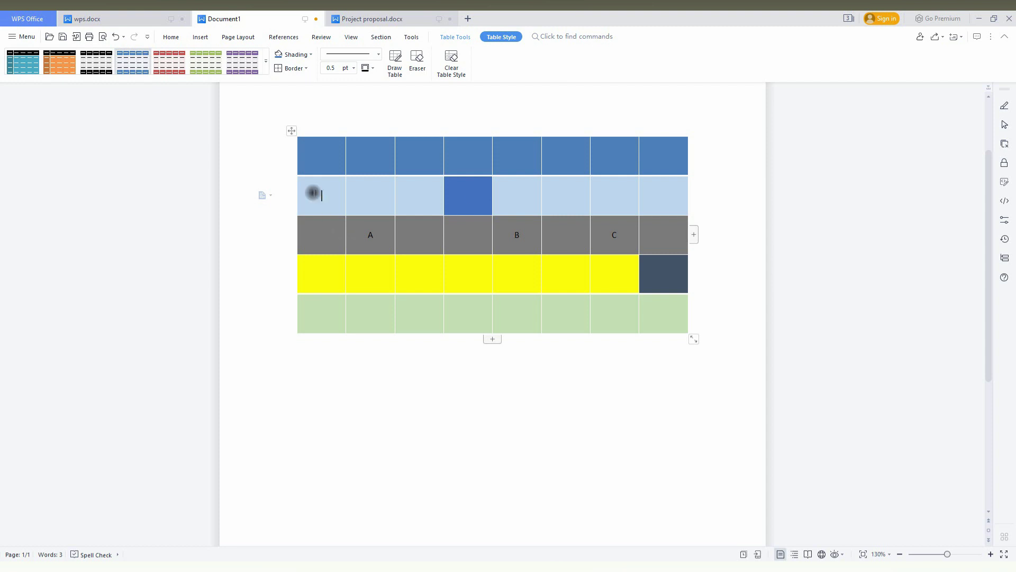
click(304, 55)
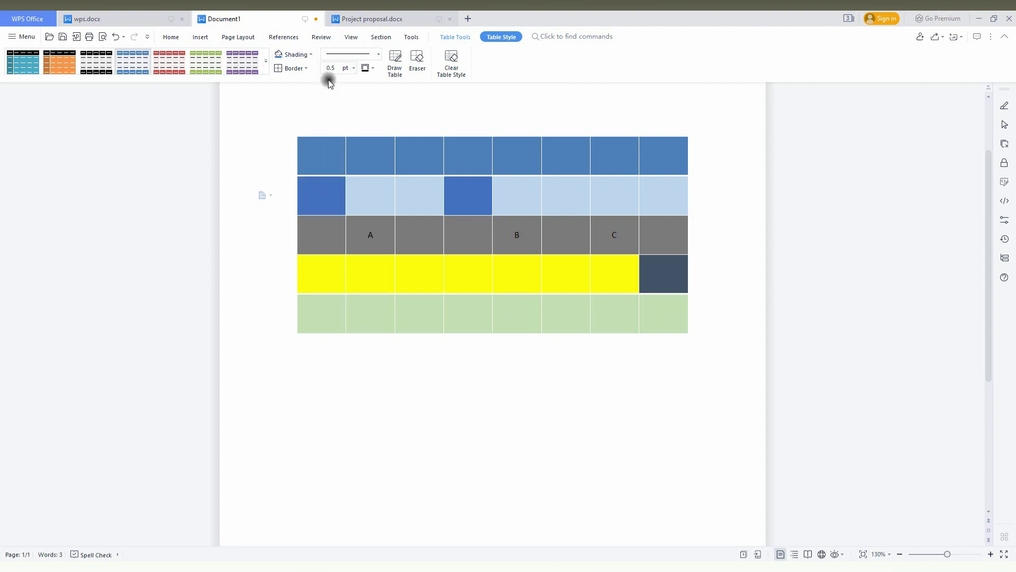
click(311, 54)
click(364, 92)
click(362, 407)
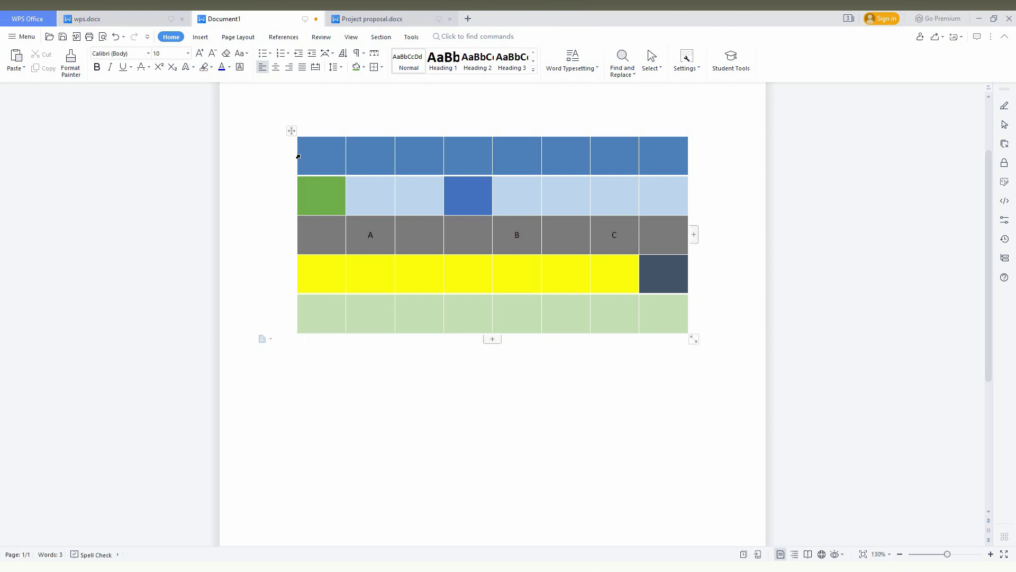
Select all table cells and apply Outside Borders
drag(304, 147, 679, 302)
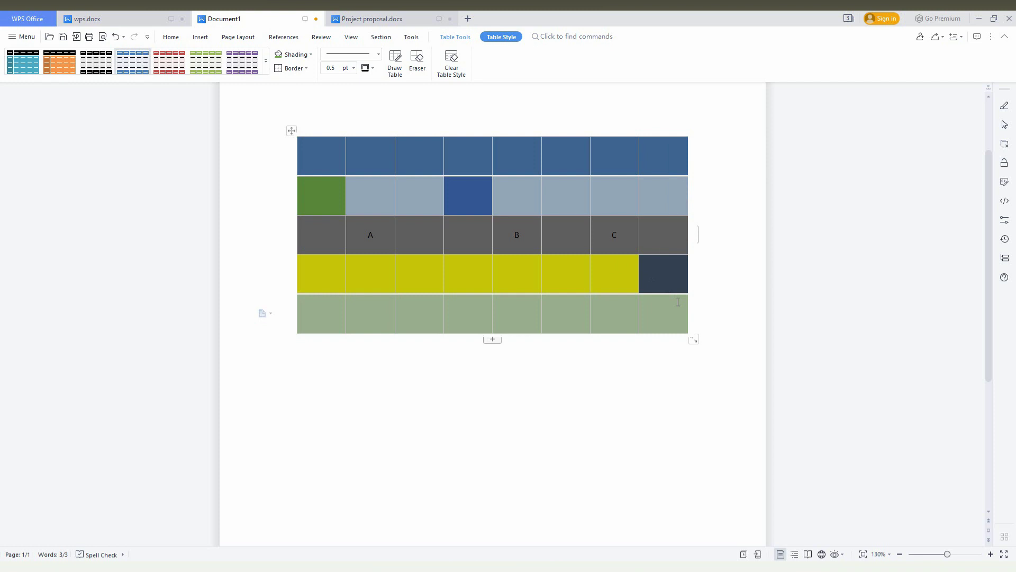
click(307, 69)
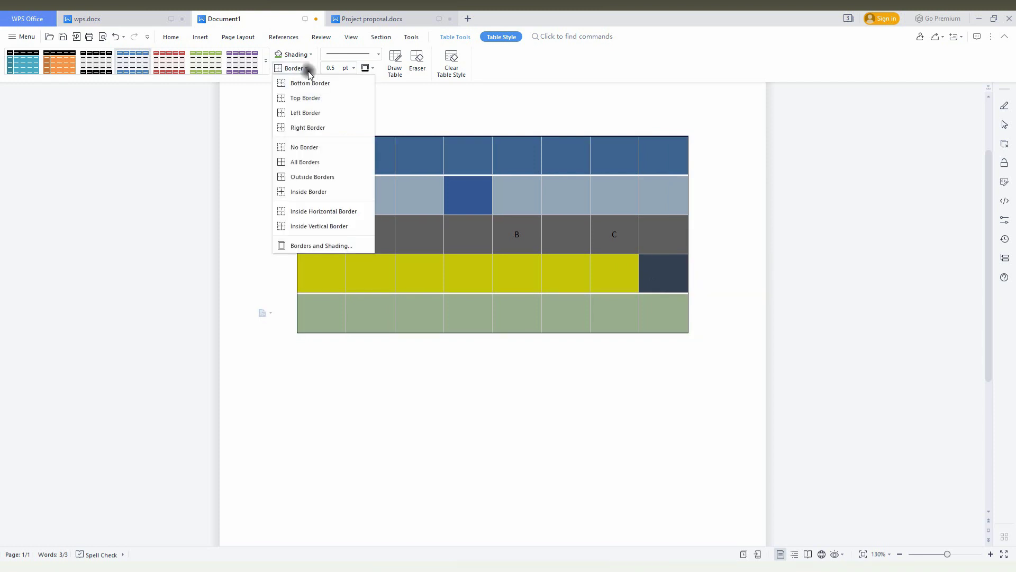
click(433, 423)
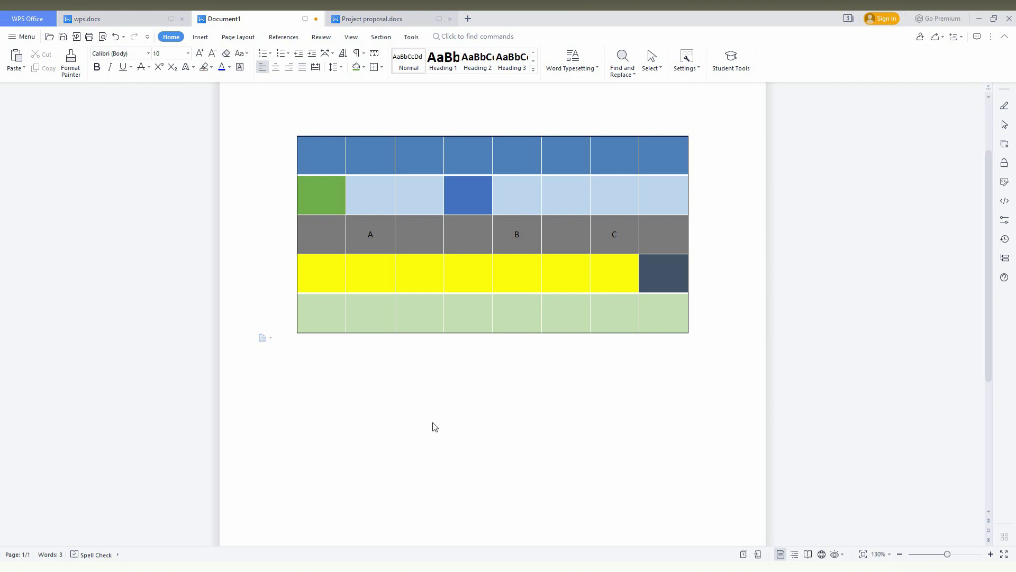
Select the row's eight cells, checking its current colour, ready for green shading
scroll(480, 401, up, 3)
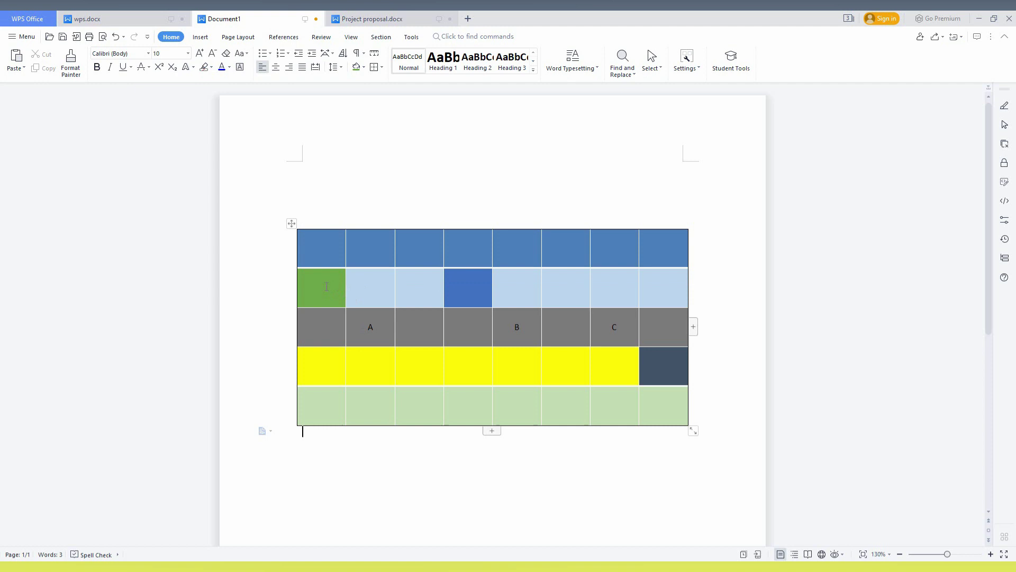
drag(346, 297, 711, 299)
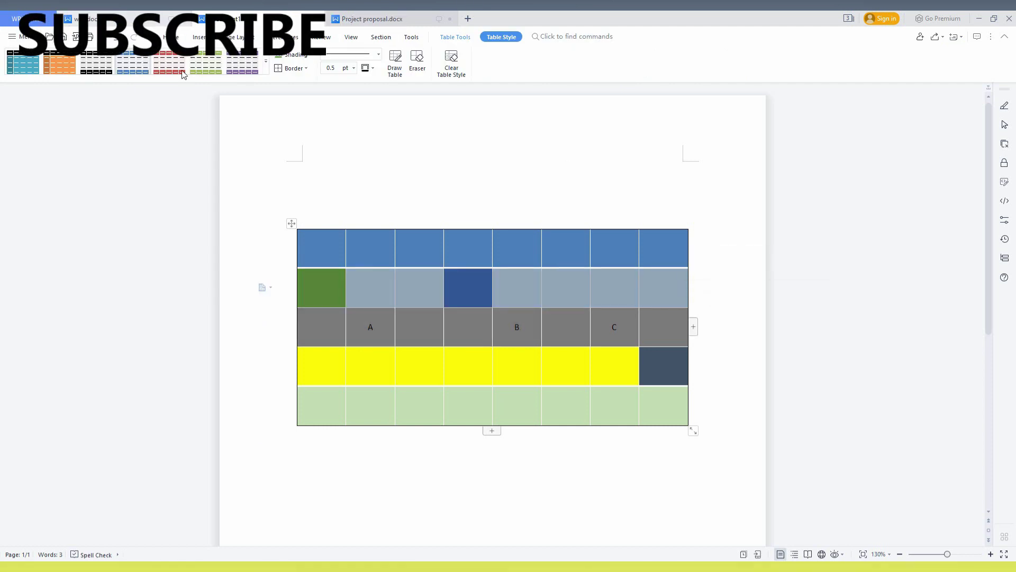
click(319, 360)
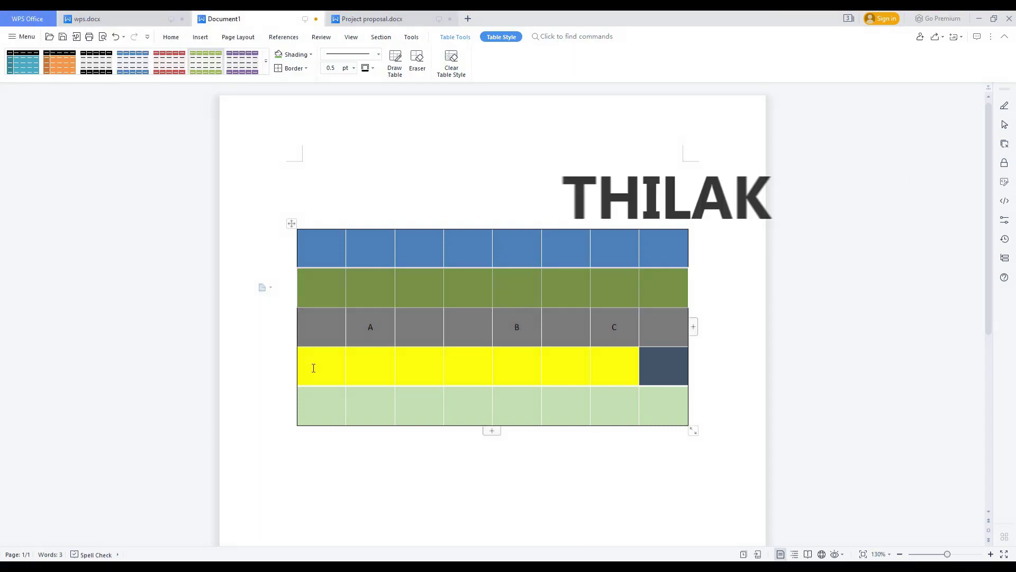
drag(315, 365, 680, 370)
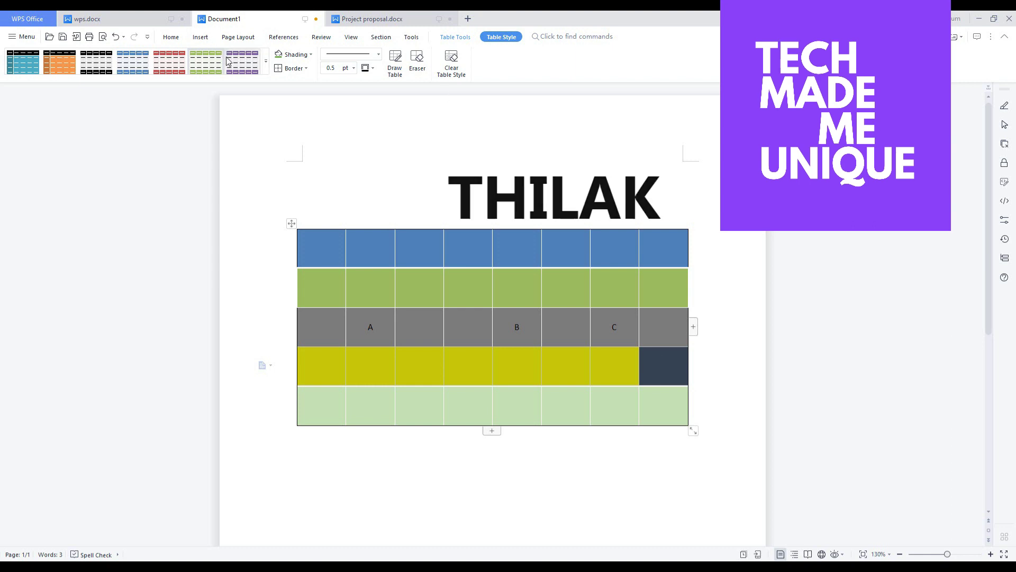